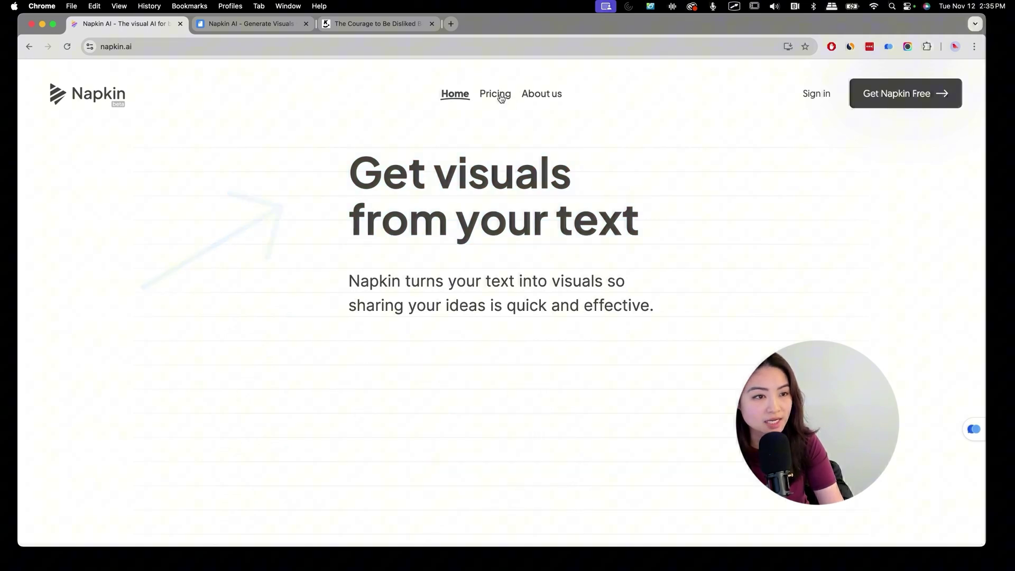
- Review the free Starter and beta Professional plans, then head to Get Napkin Free sign-in
left_click(490, 97)
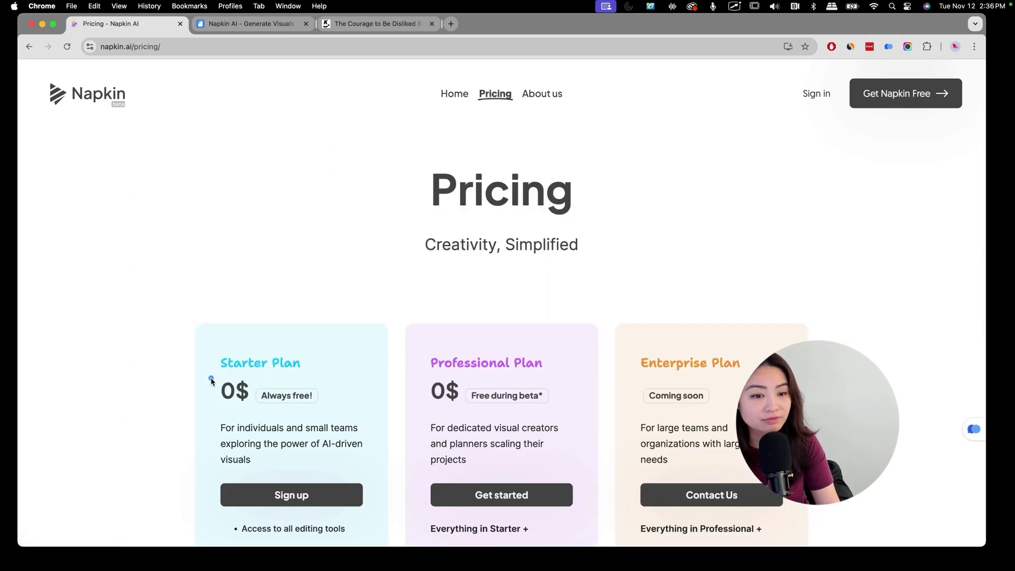
scroll(478, 373, "down", 2)
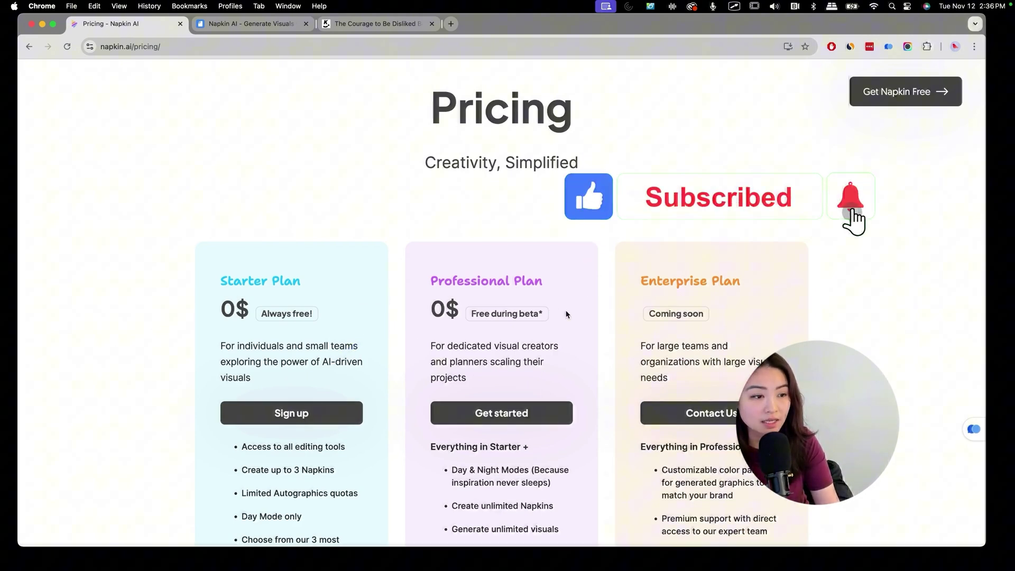
left_click(920, 95)
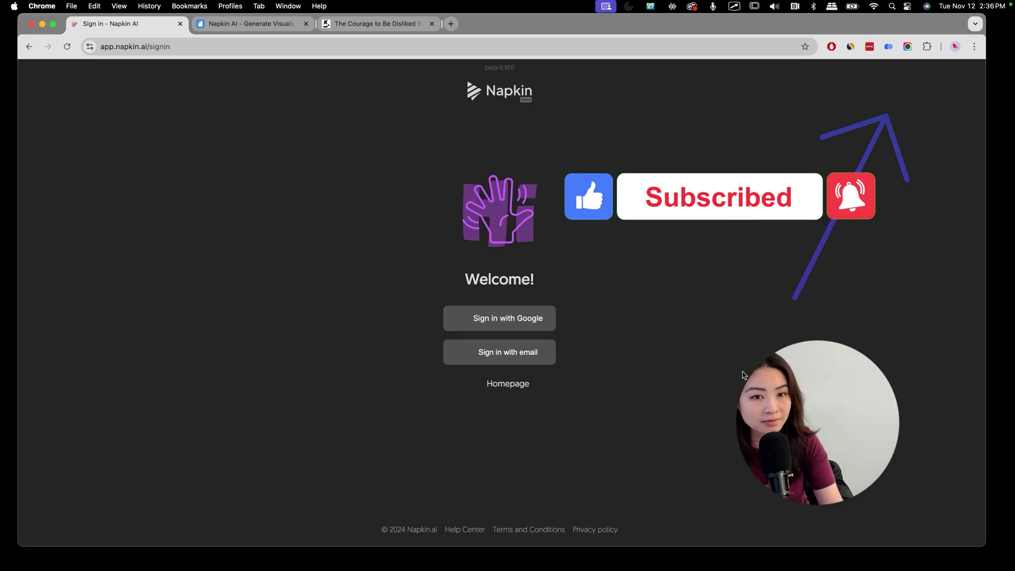
- Sign in with Google, submit the onboarding survey and reach the welcome page
left_click(545, 321)
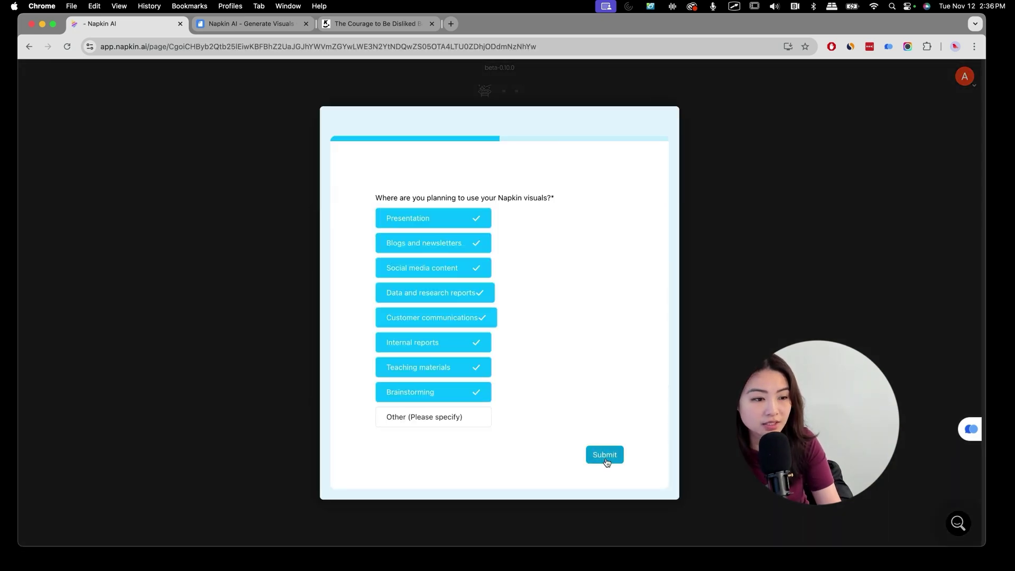
left_click(606, 458)
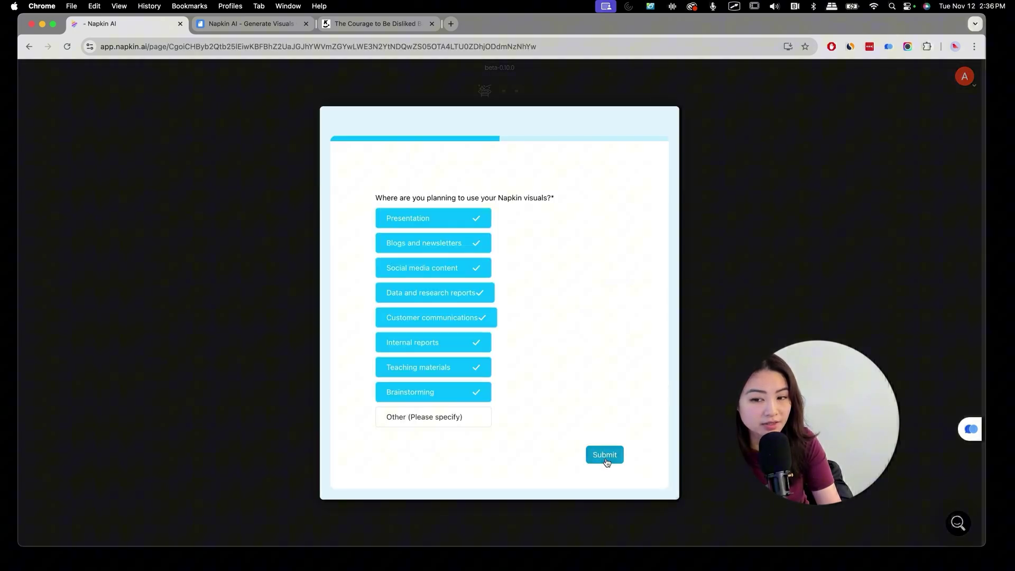
left_click(606, 330)
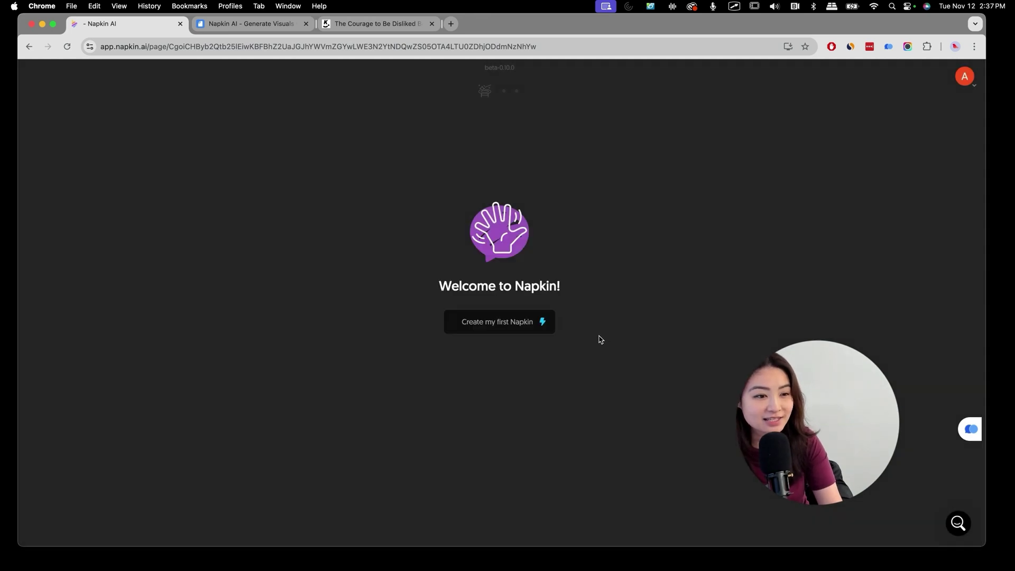
- Create the first napkin using the 'By pasting my text content' option
left_click(506, 322)
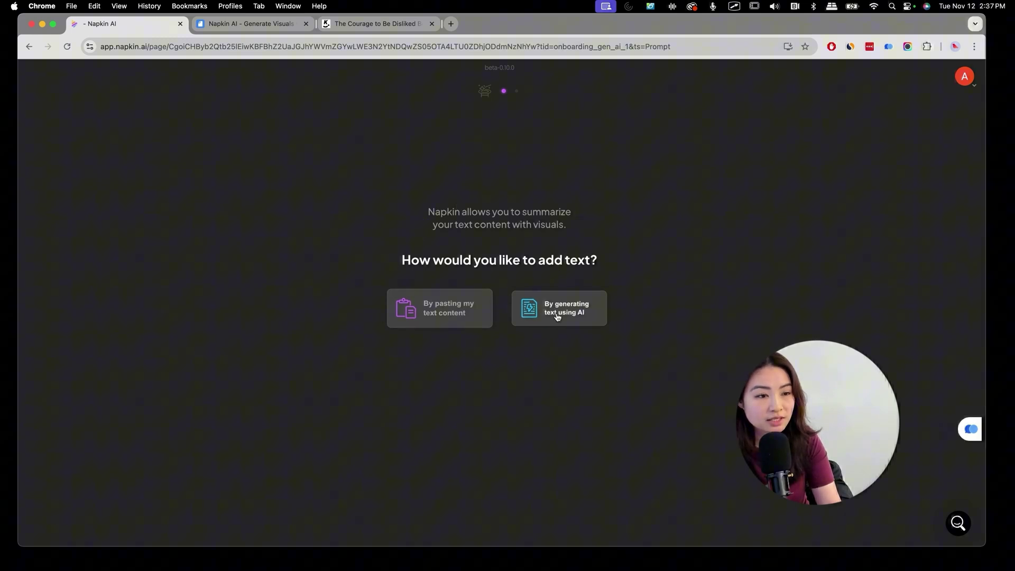
left_click(432, 324)
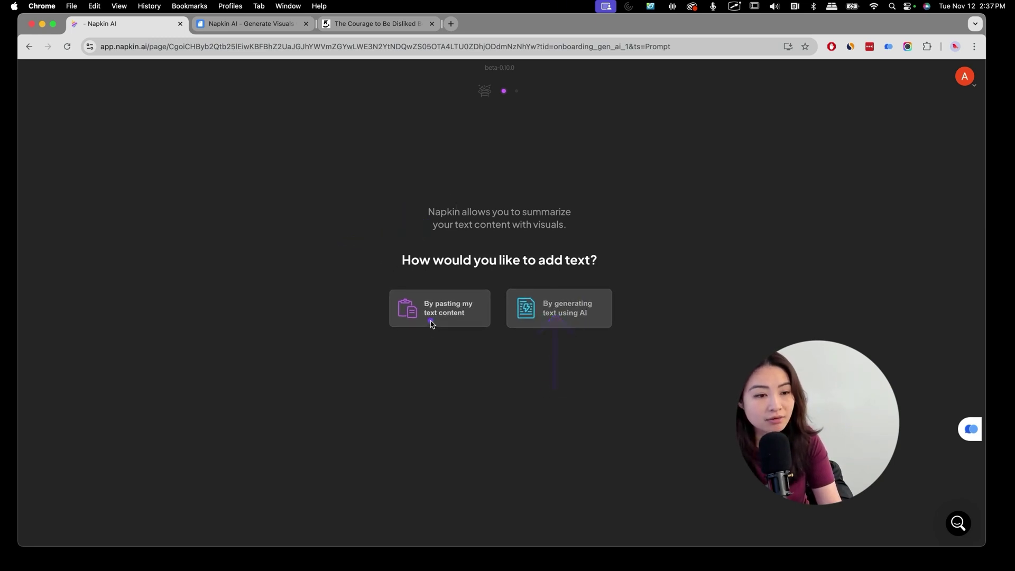
left_click(408, 322)
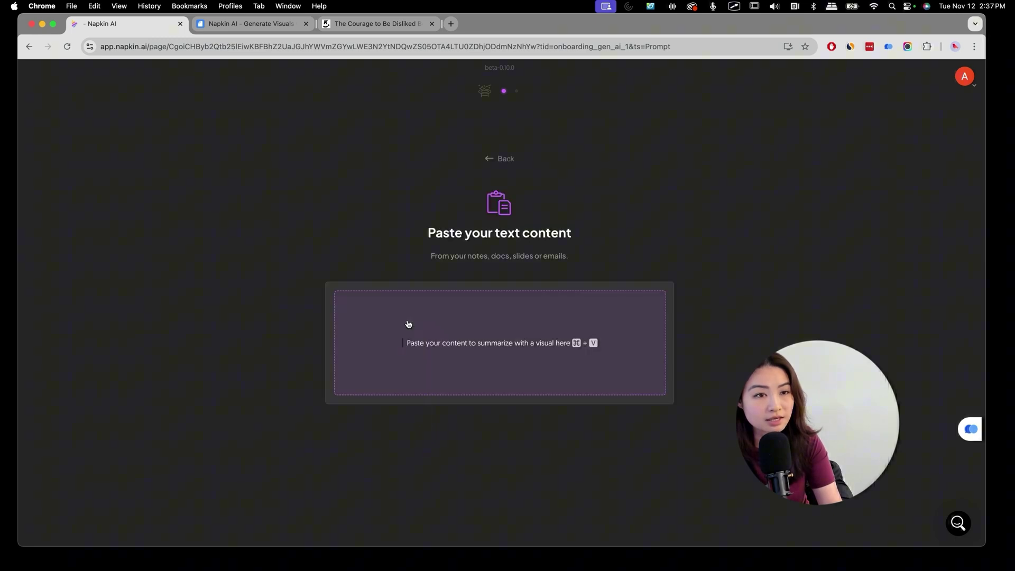
- Select the intro, examples and conclusion outline lines in Quip and return to Napkin
left_click(271, 23)
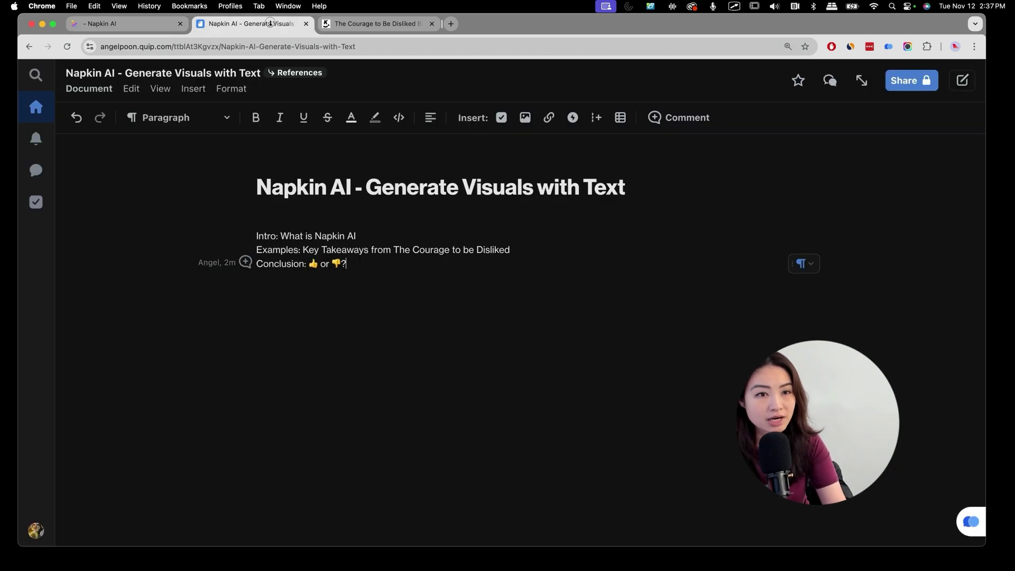
left_click(281, 197)
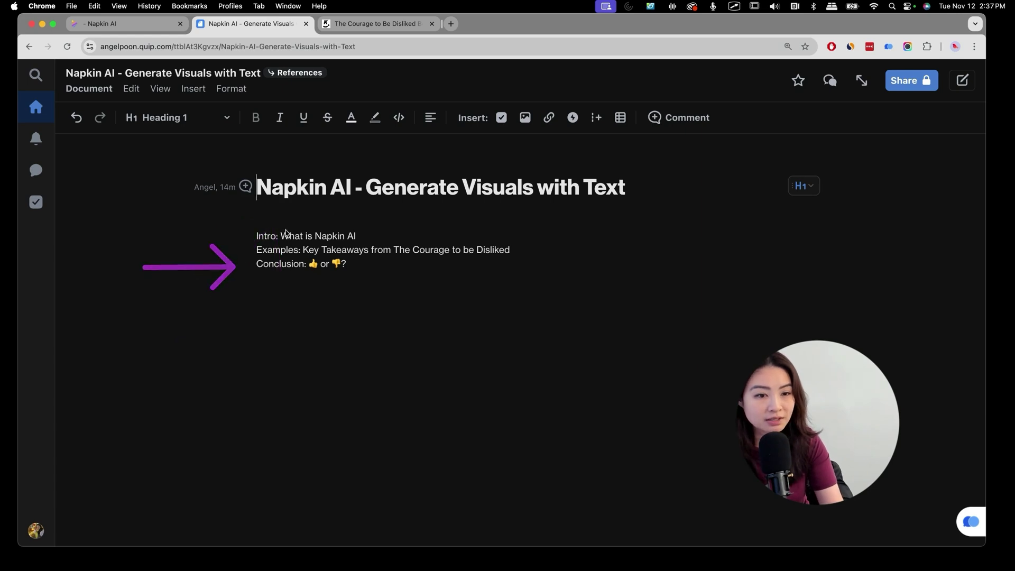
left_click_drag(259, 234, 429, 282)
key("super+c")
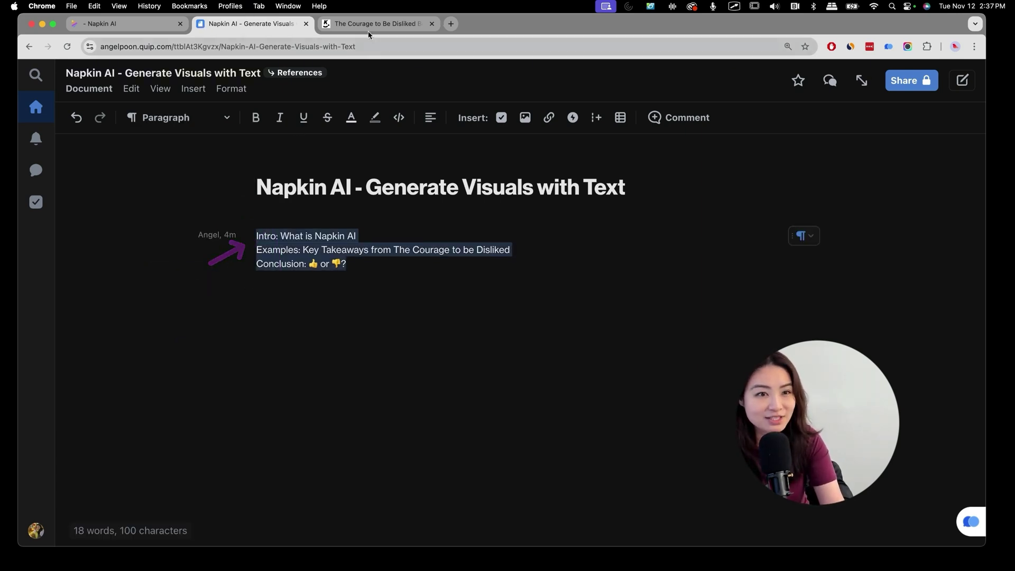
left_click(134, 29)
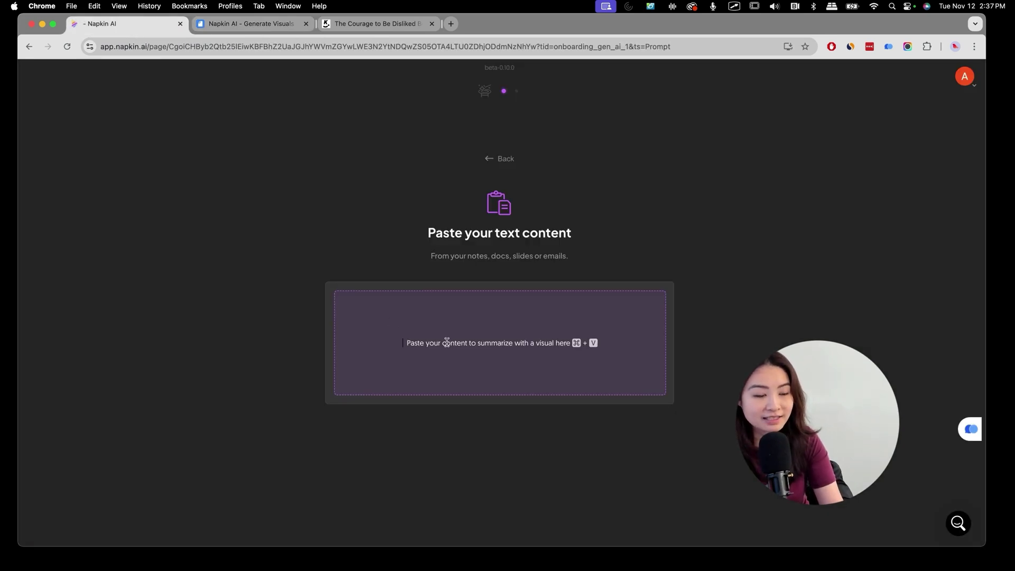
- Paste the outline into the Untitled napkin and generate visuals from it
key("super+v")
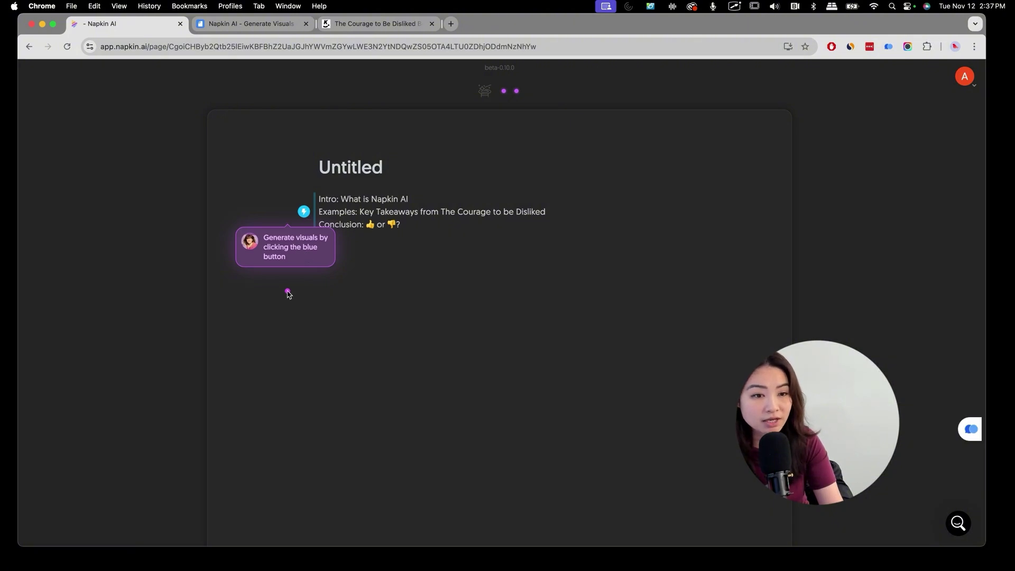
left_click(304, 213)
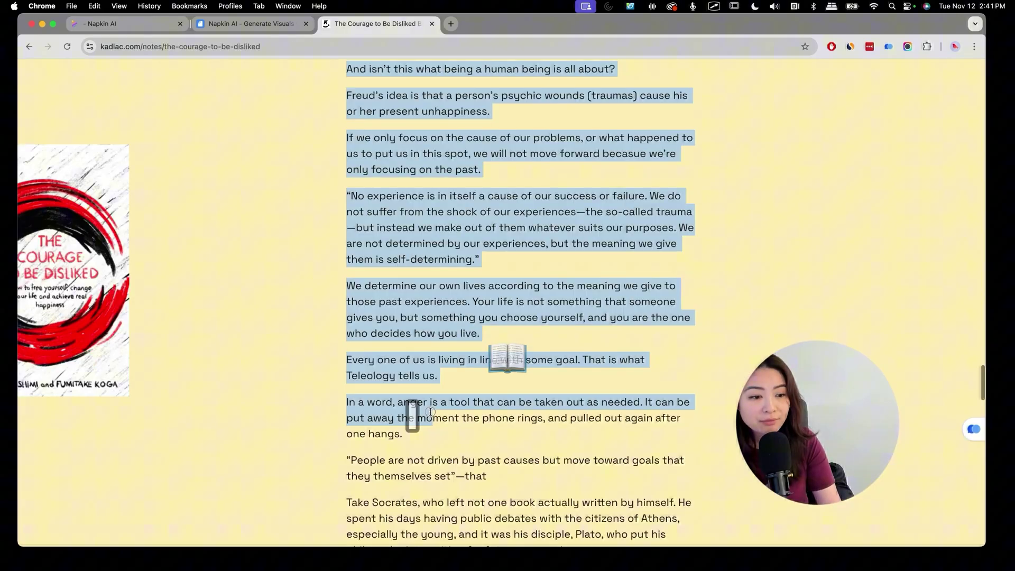
scroll(431, 413, "down", 5)
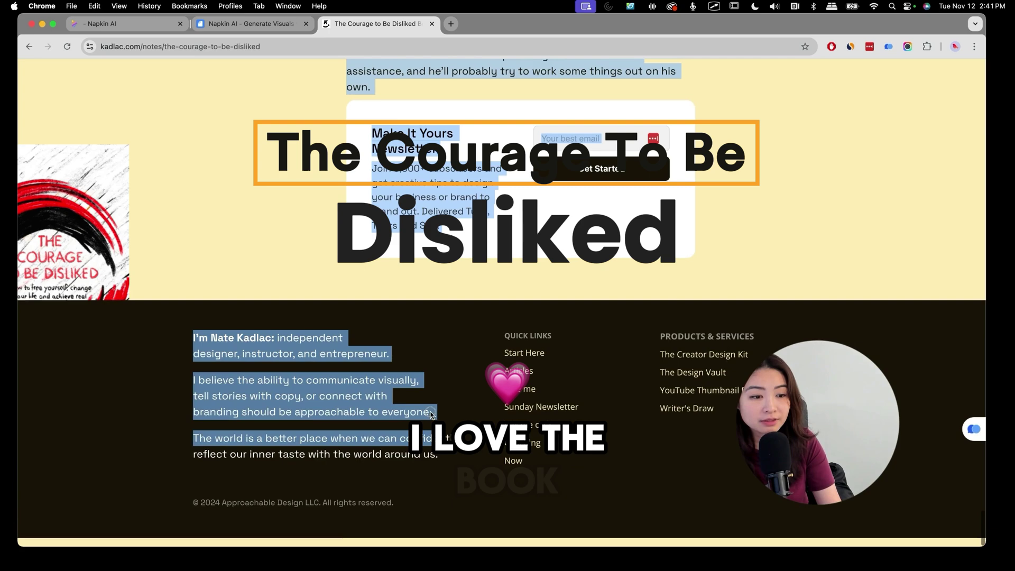
- Copy the selected Courage to Be Disliked summary and return to the napkin
right_click(417, 89)
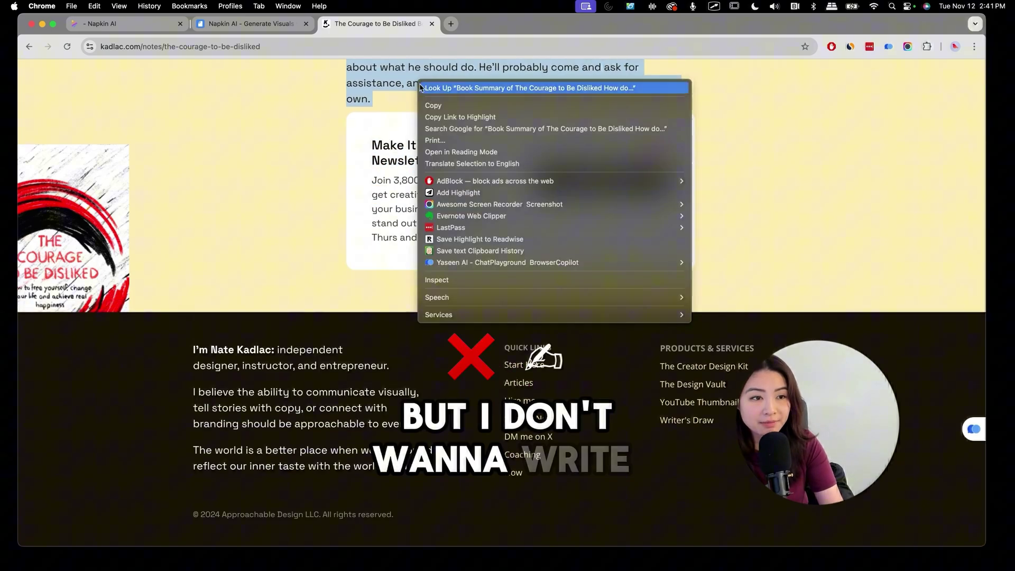
left_click(433, 104)
scroll(397, 101, "up", 15)
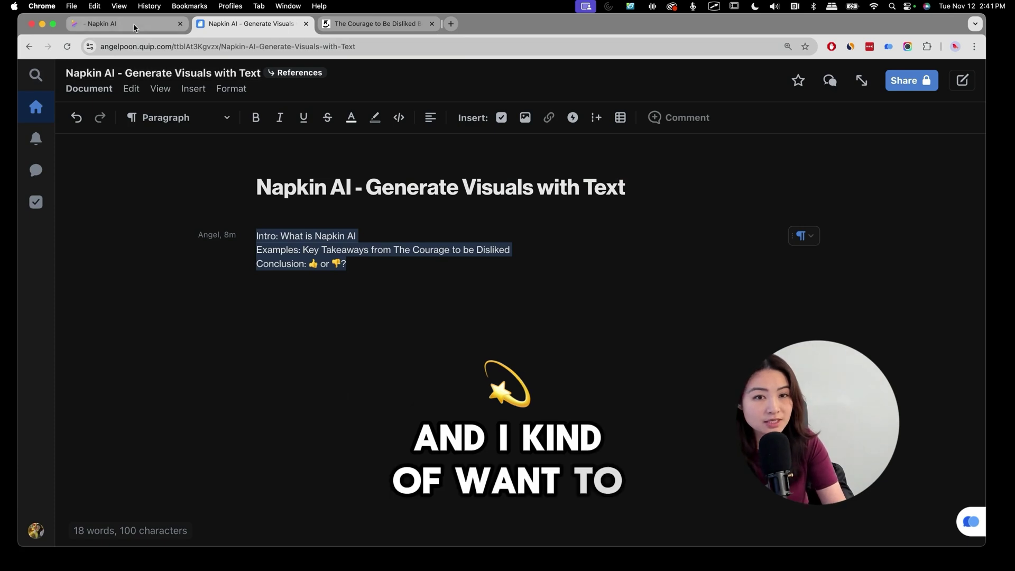
left_click(104, 23)
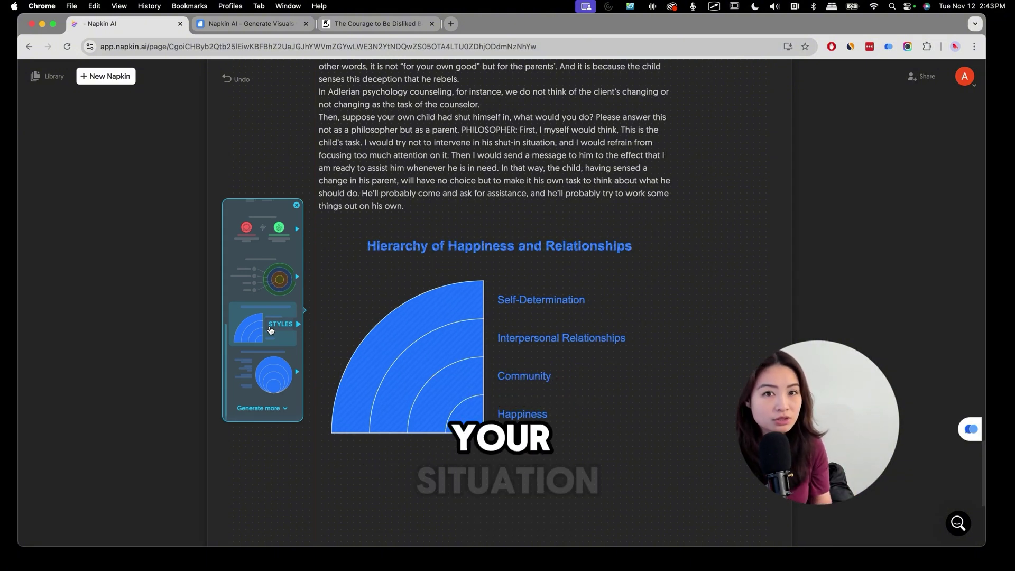
- Switch the Hierarchy of Happiness and Relationships visual to the concentric-circles style
left_click(272, 372)
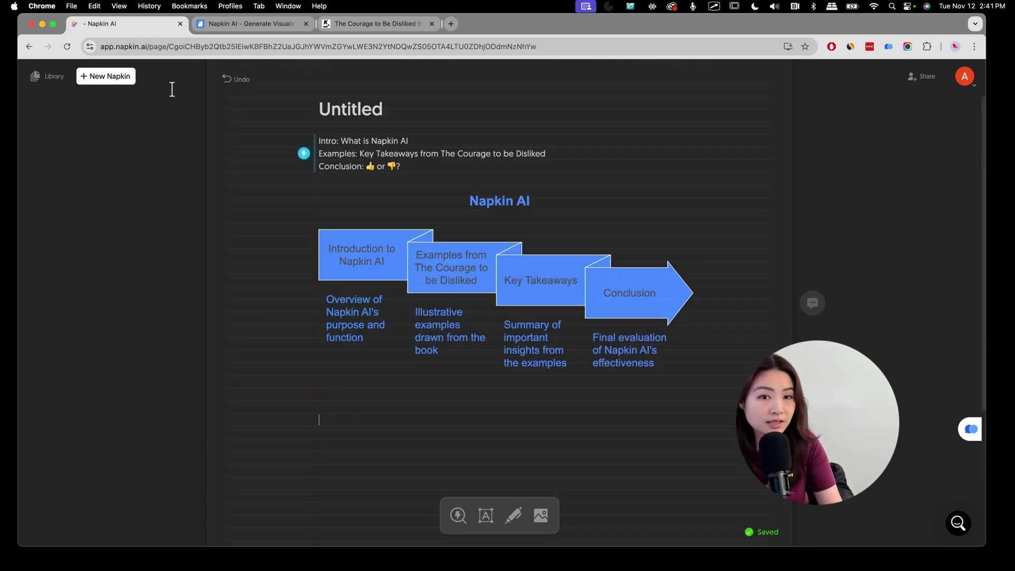
scroll(375, 423, "down", 5)
scroll(397, 420, "down", 5)
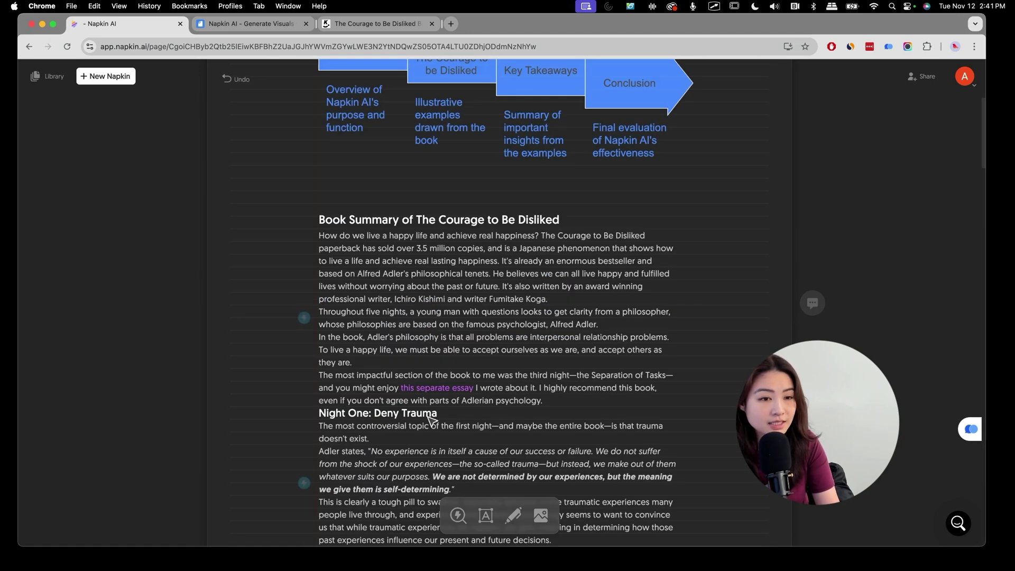
scroll(419, 419, "down", 5)
scroll(427, 417, "down", 3)
left_click_drag(427, 416, 317, 318)
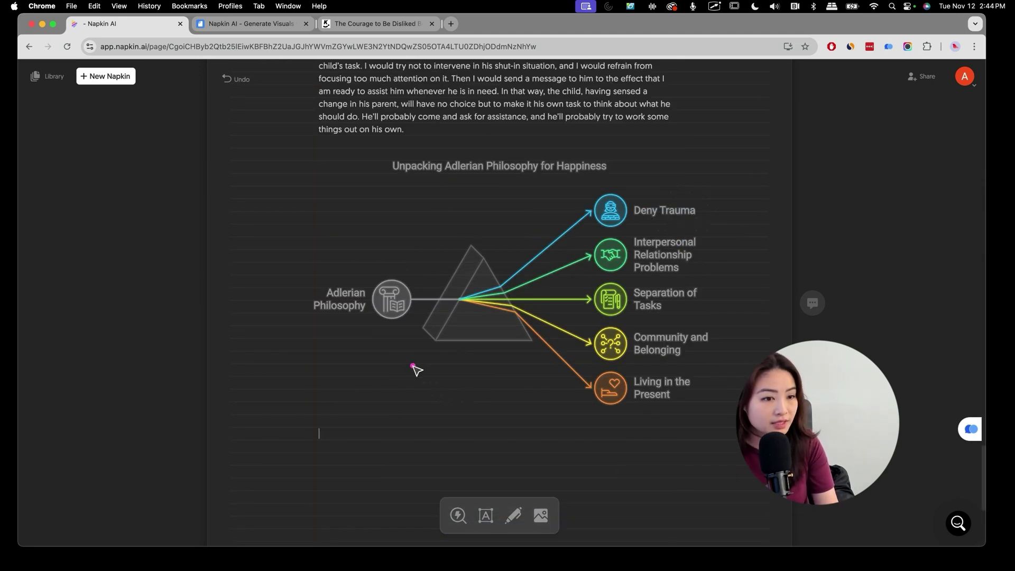
- Select the Unpacking Adlerian Philosophy prism diagram and download it as PNG
left_click_drag(271, 416, 413, 367)
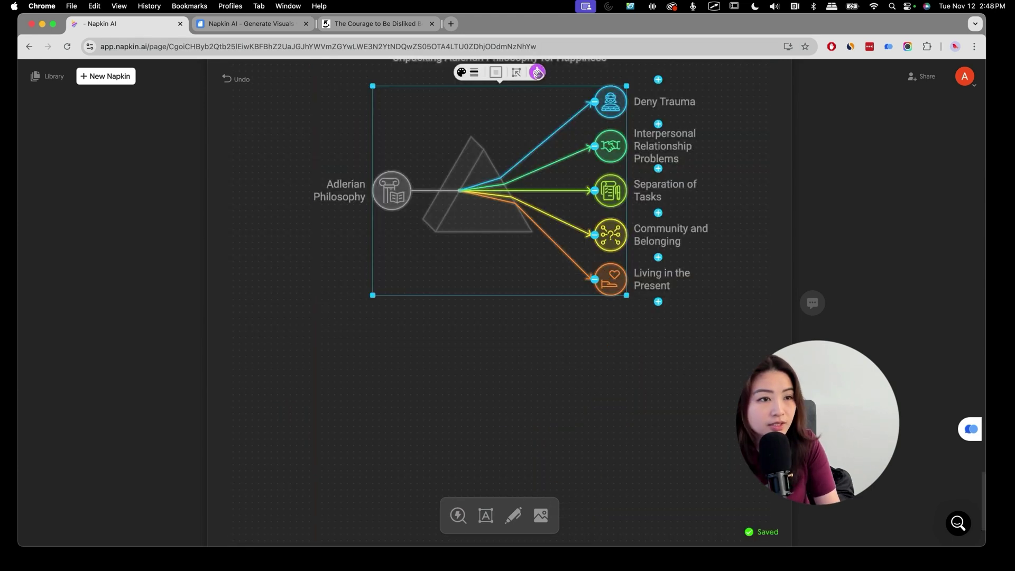
left_click(537, 73)
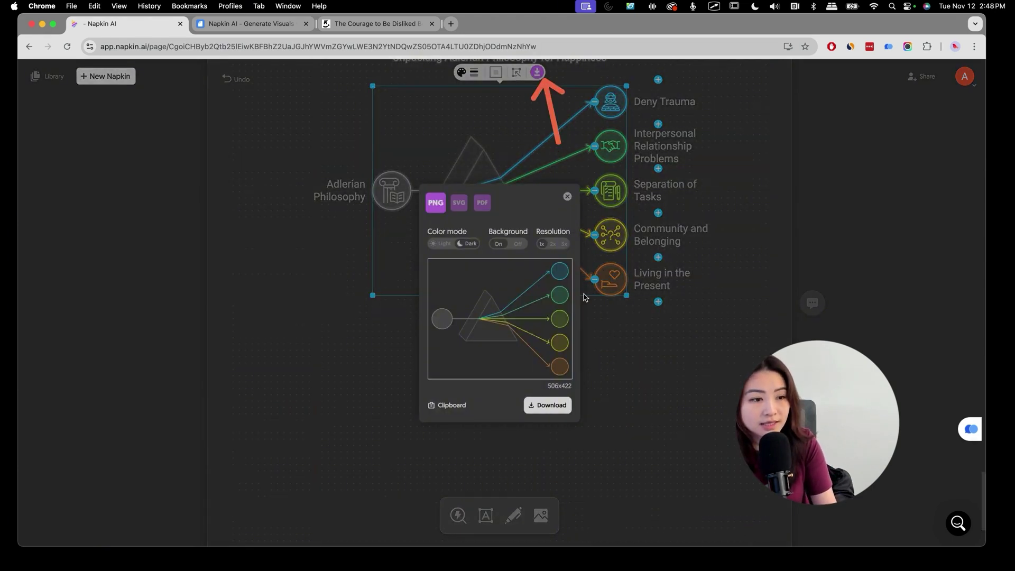
left_click(548, 406)
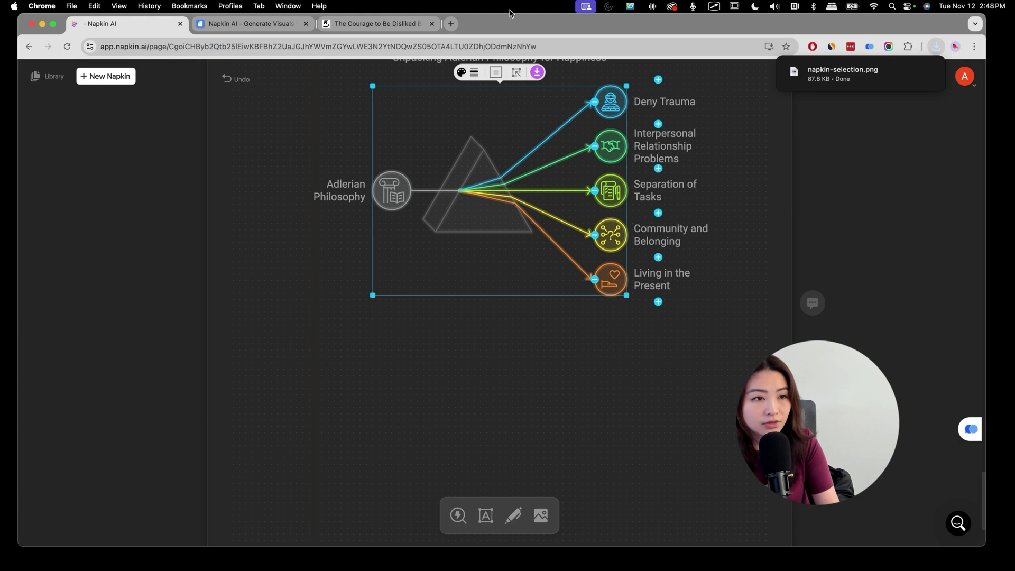
scroll(476, 238, "up", 3)
- Replace the Adlerian Philosophy node's icon and give the Paths to Happiness wheel solid colours
left_click(390, 384)
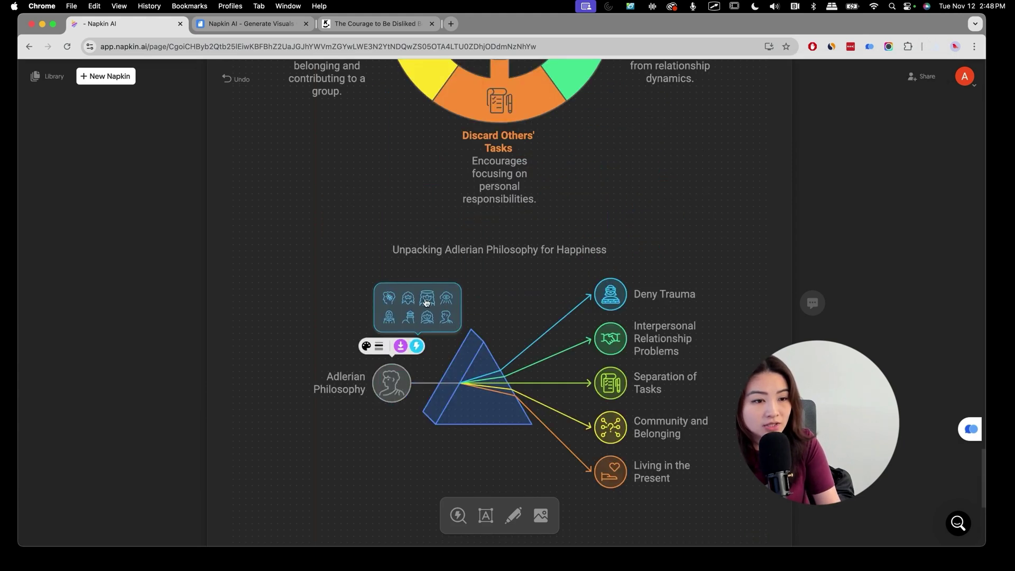
left_click(446, 298)
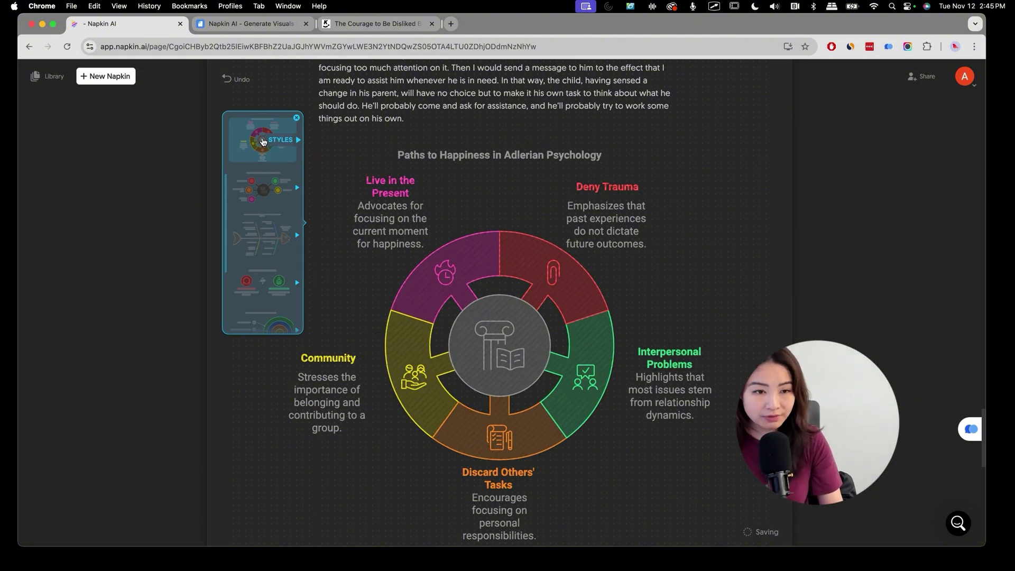
left_click(263, 141)
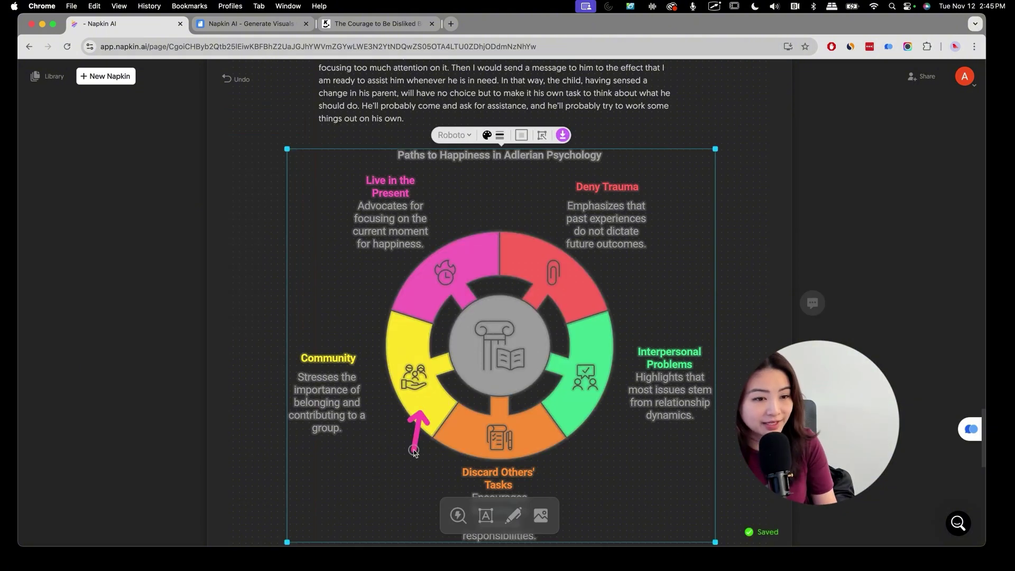